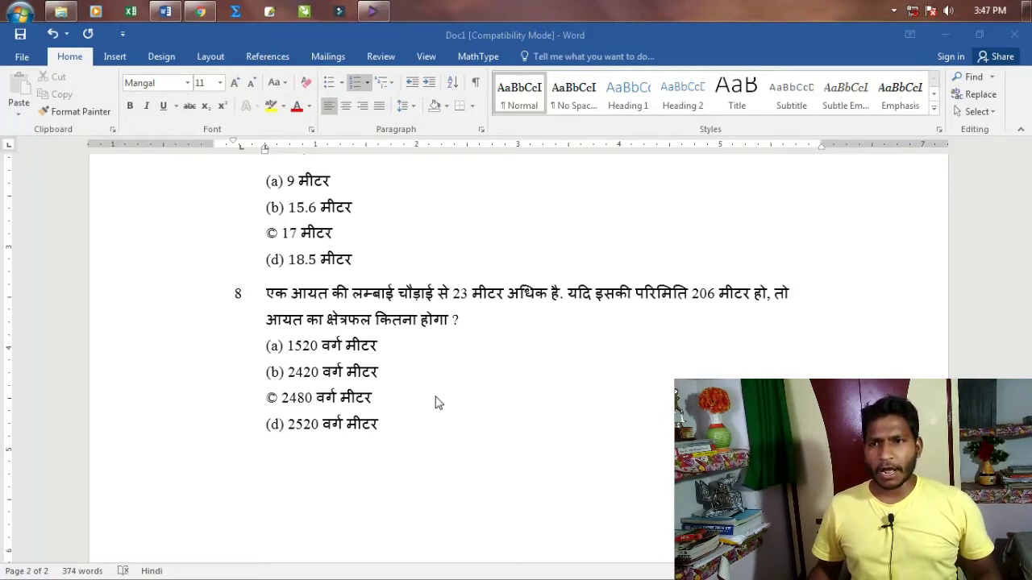
- Scroll through Doc1's quiz questions down to question 8 at the end of the document
{"action": "scroll", "coordinate": [436, 397], "scroll_direction": "down", "scroll_amount": 2, "text": "ctrl"}
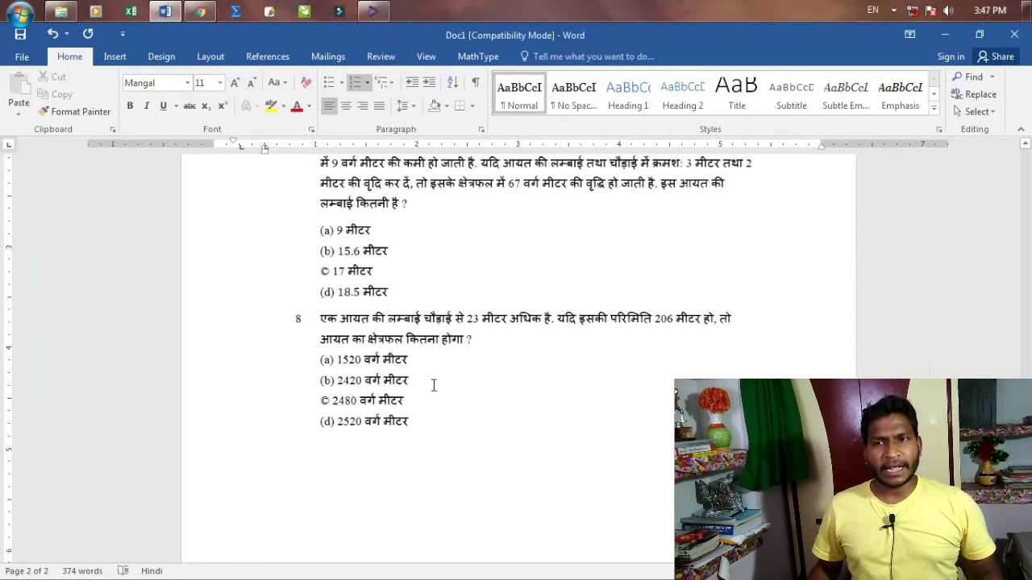
{"action": "scroll", "coordinate": [434, 391], "scroll_direction": "up", "scroll_amount": 5}
{"action": "scroll", "coordinate": [433, 385], "scroll_direction": "up", "scroll_amount": 3}
{"action": "scroll", "coordinate": [432, 386], "scroll_direction": "up", "scroll_amount": 4}
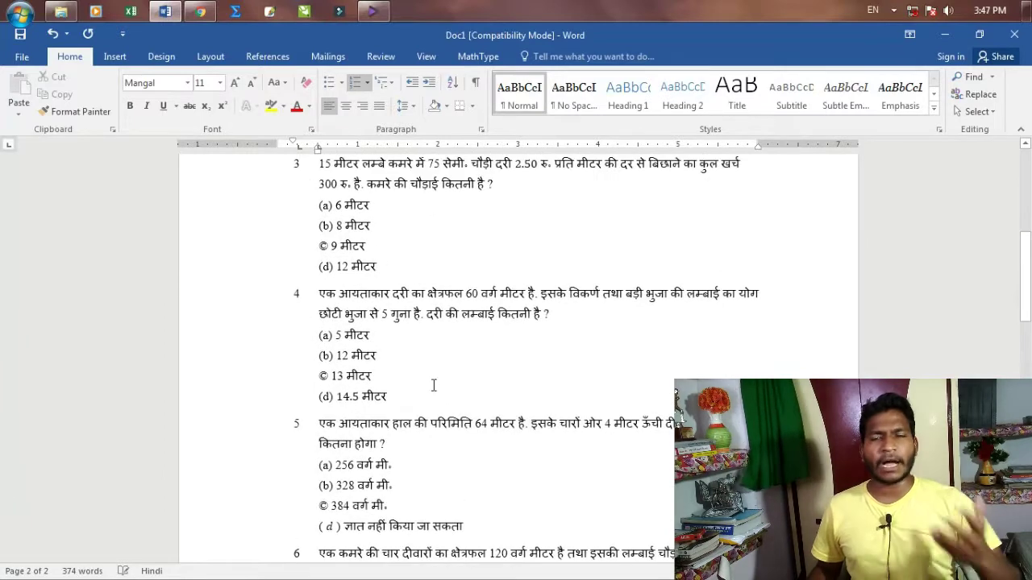
{"action": "scroll", "coordinate": [432, 385], "scroll_direction": "up", "scroll_amount": 4}
{"action": "scroll", "coordinate": [433, 385], "scroll_direction": "up", "scroll_amount": 3}
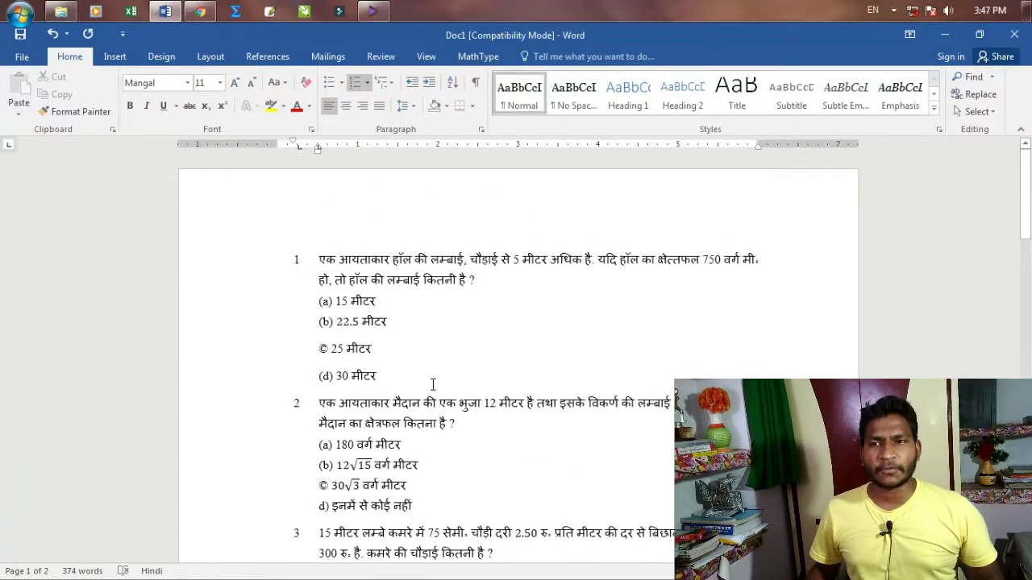
{"action": "scroll", "coordinate": [433, 385], "scroll_direction": "down", "scroll_amount": 2}
{"action": "scroll", "coordinate": [433, 385], "scroll_direction": "down", "scroll_amount": 2}
{"action": "scroll", "coordinate": [433, 385], "scroll_direction": "down", "scroll_amount": 3}
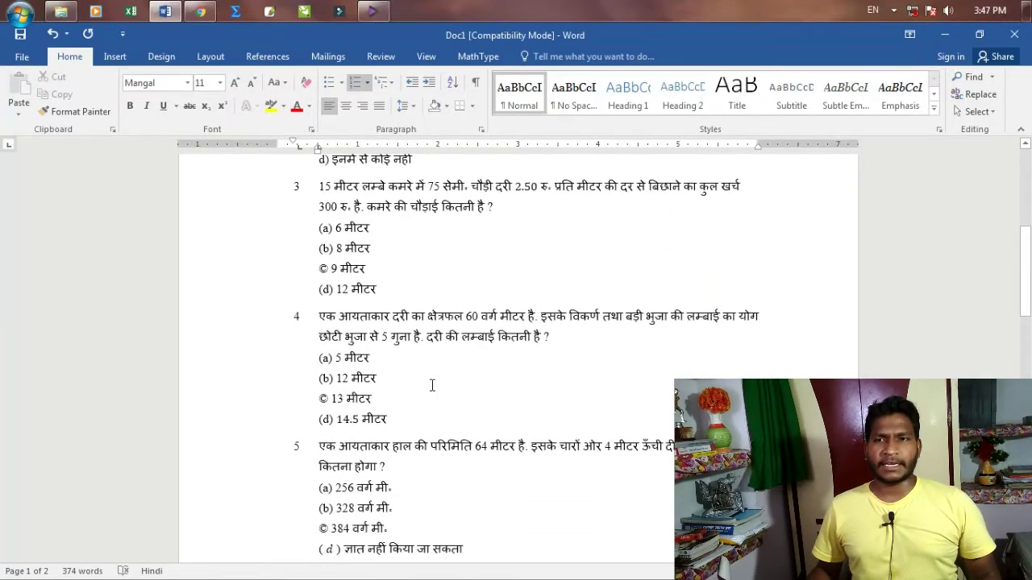
{"action": "scroll", "coordinate": [432, 385], "scroll_direction": "down", "scroll_amount": 3}
{"action": "scroll", "coordinate": [432, 387], "scroll_direction": "down", "scroll_amount": 1}
{"action": "scroll", "coordinate": [432, 387], "scroll_direction": "down", "scroll_amount": 3}
{"action": "scroll", "coordinate": [432, 395], "scroll_direction": "down", "scroll_amount": 2}
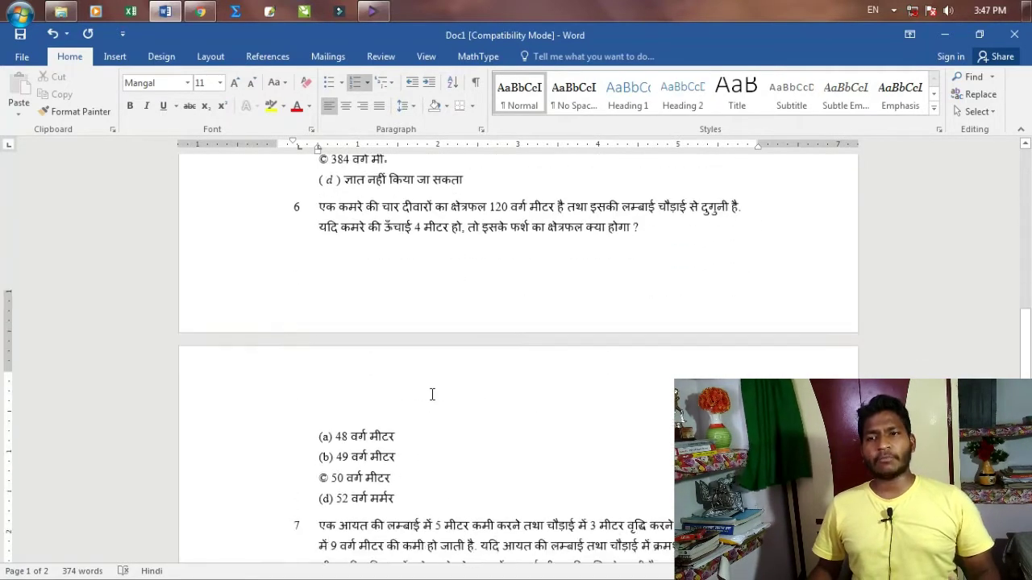
{"action": "scroll", "coordinate": [432, 395], "scroll_direction": "down", "scroll_amount": 3}
{"action": "scroll", "coordinate": [432, 394], "scroll_direction": "down", "scroll_amount": 2}
{"action": "scroll", "coordinate": [433, 395], "scroll_direction": "down", "scroll_amount": 2}
{"action": "scroll", "coordinate": [432, 396], "scroll_direction": "down", "scroll_amount": 2}
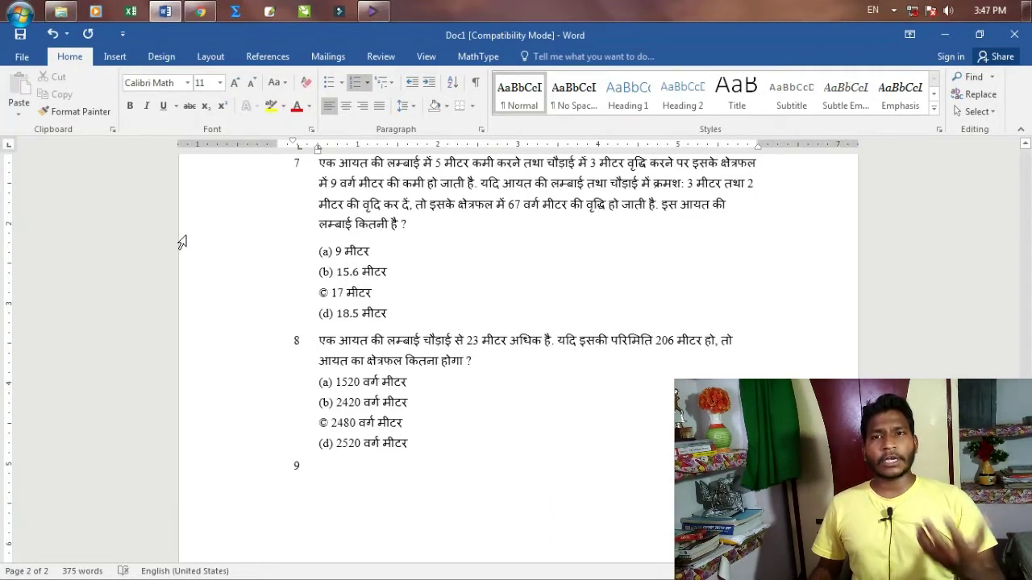
{"action": "mouse_move", "coordinate": [70, 22]}
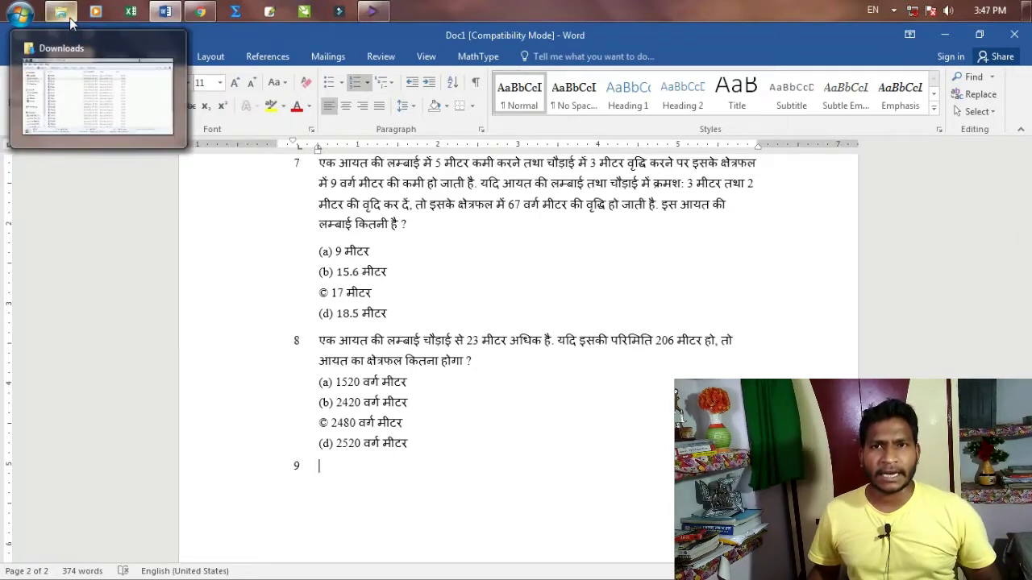
- Open the Downloads folder in Explorer, move and enlarge it to view the Doc files, then return to Doc1
{"action": "left_click", "coordinate": [71, 20]}
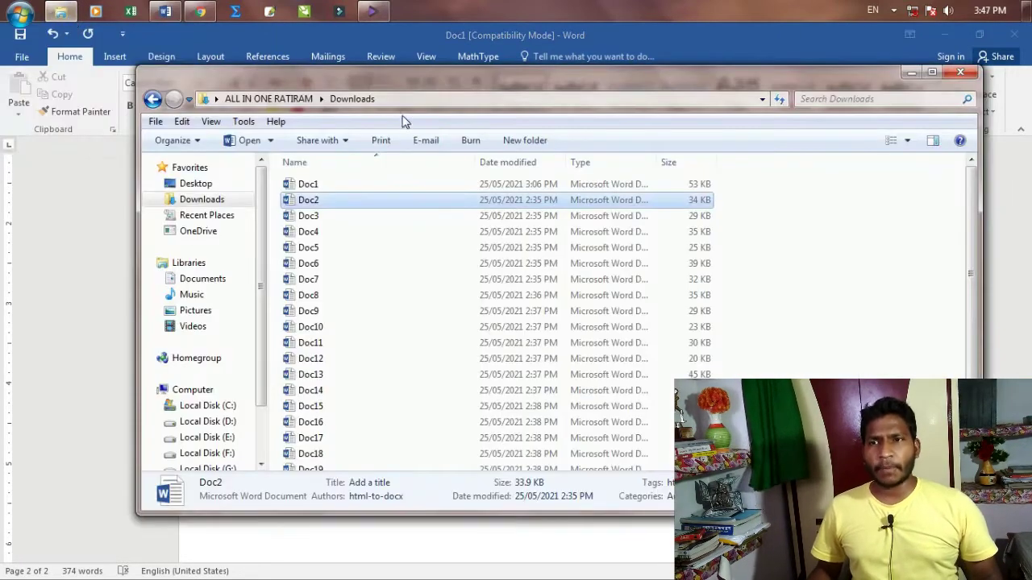
{"action": "left_click_drag", "start_coordinate": [402, 78], "coordinate": [339, 40]}
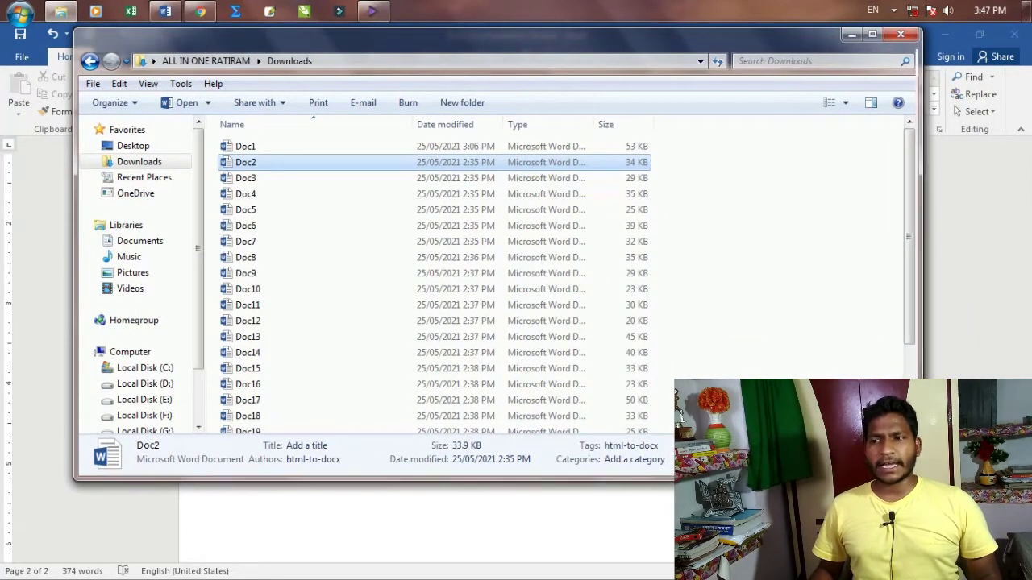
{"action": "left_click_drag", "start_coordinate": [917, 477], "coordinate": [951, 502]}
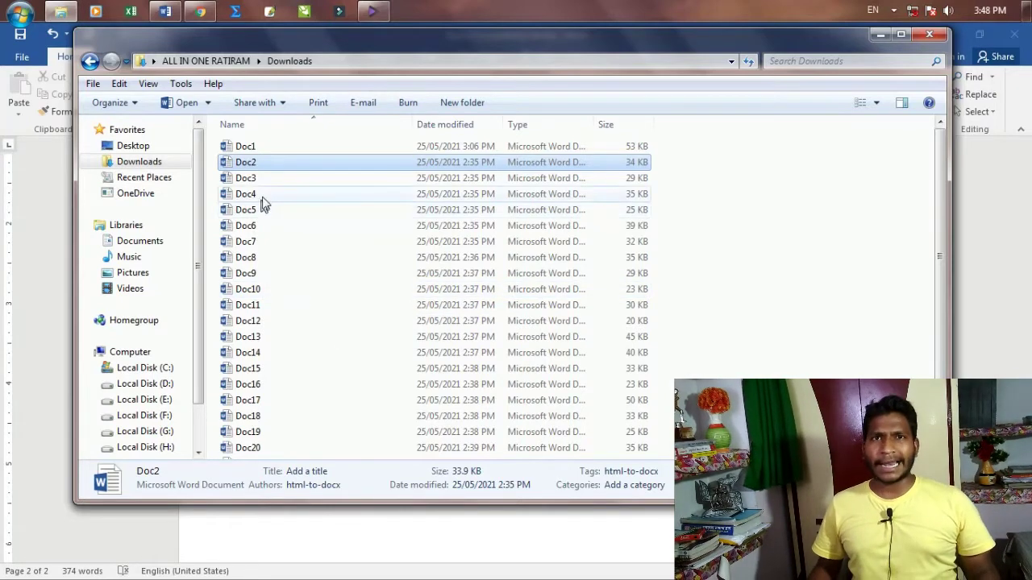
{"action": "left_click", "coordinate": [169, 12]}
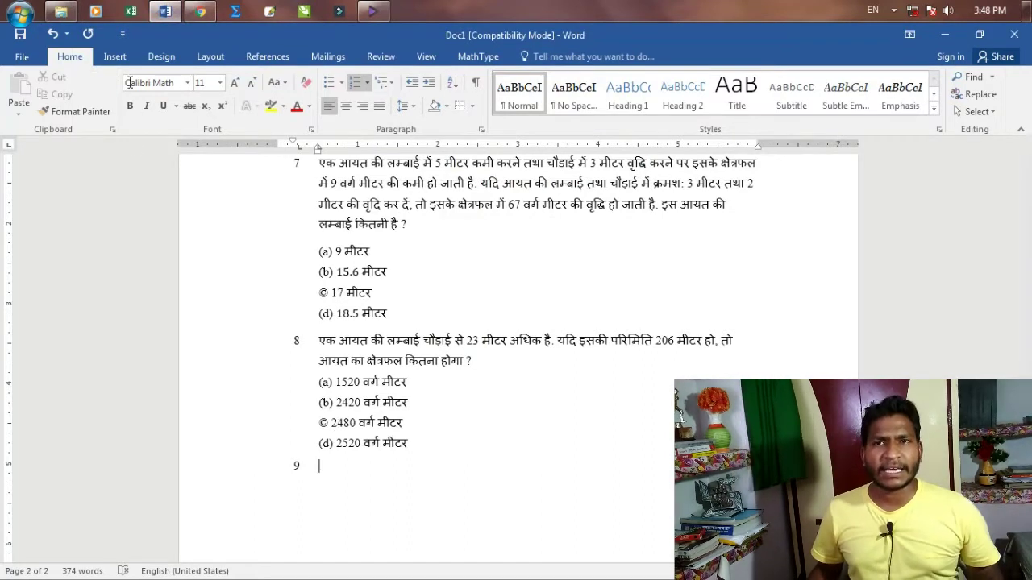
- Open the Insert File dialog through Insert > Object > Text from File
{"action": "left_click", "coordinate": [115, 58]}
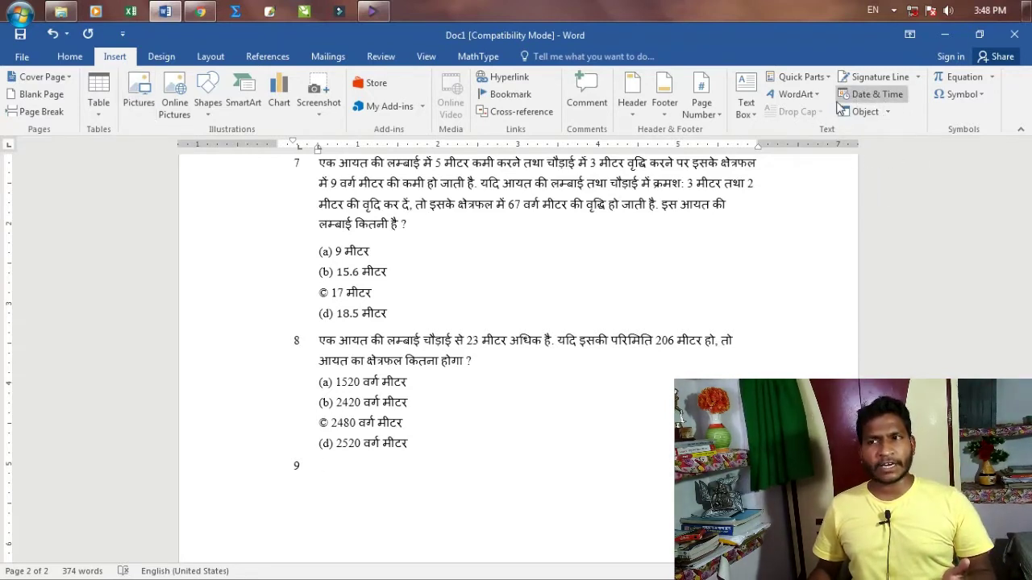
{"action": "left_click", "coordinate": [887, 112]}
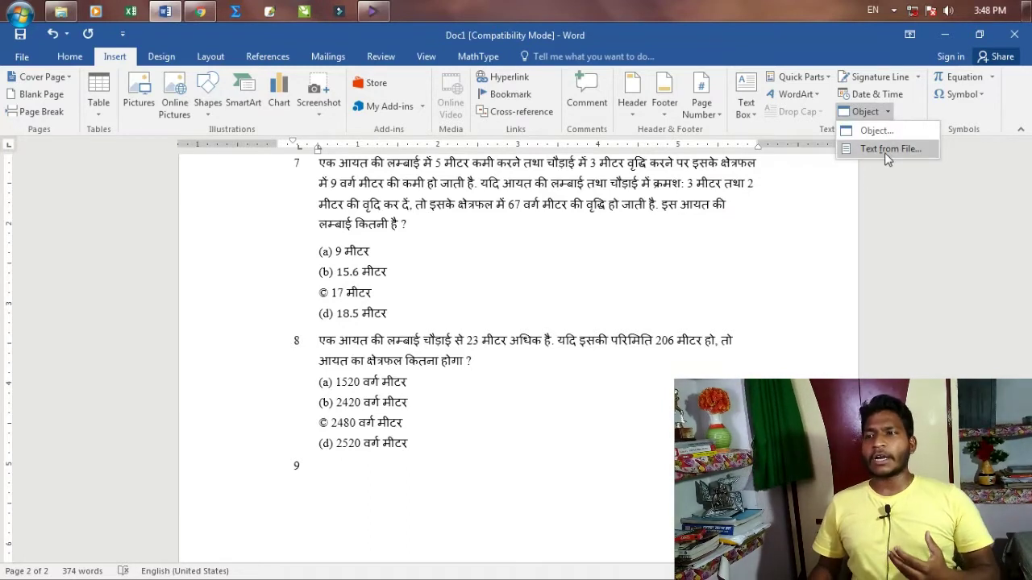
{"action": "left_click", "coordinate": [885, 150]}
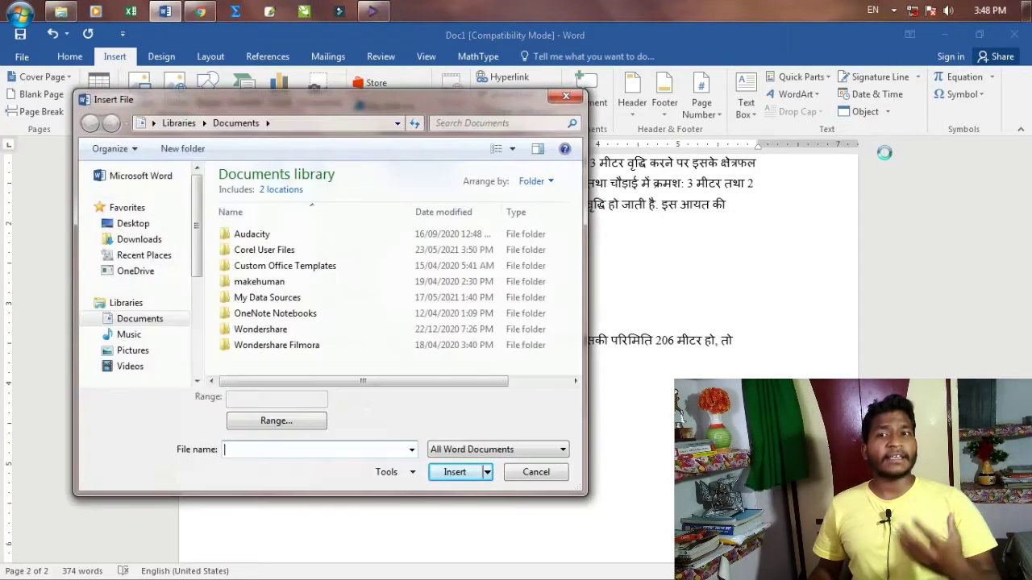
- Select Doc2 through Doc25 in Downloads and insert their text into Doc1
{"action": "left_click_drag", "start_coordinate": [303, 107], "coordinate": [478, 109]}
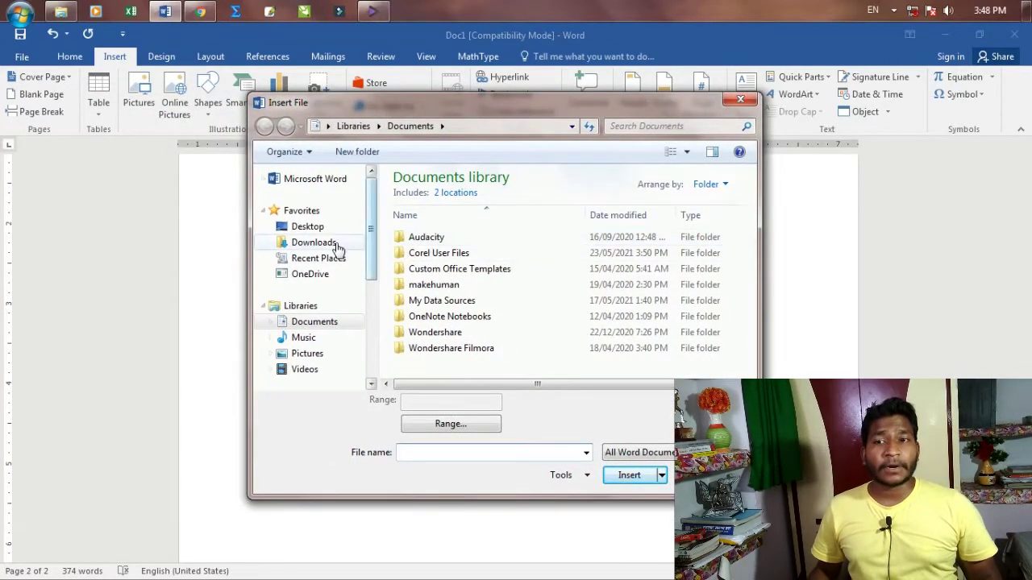
{"action": "left_click", "coordinate": [326, 249]}
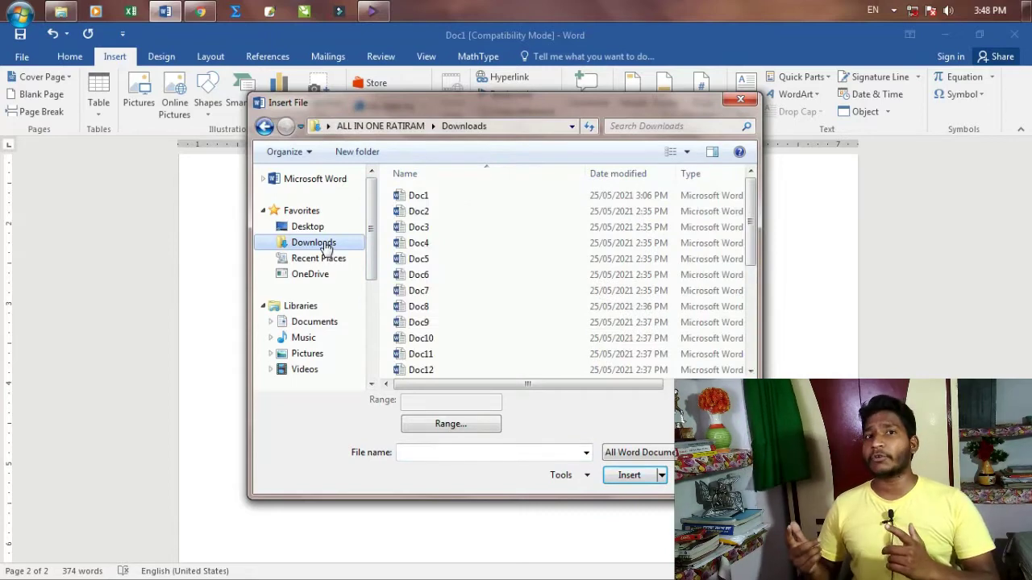
{"action": "left_click", "coordinate": [427, 212]}
{"action": "left_click_drag", "start_coordinate": [749, 234], "coordinate": [750, 338]}
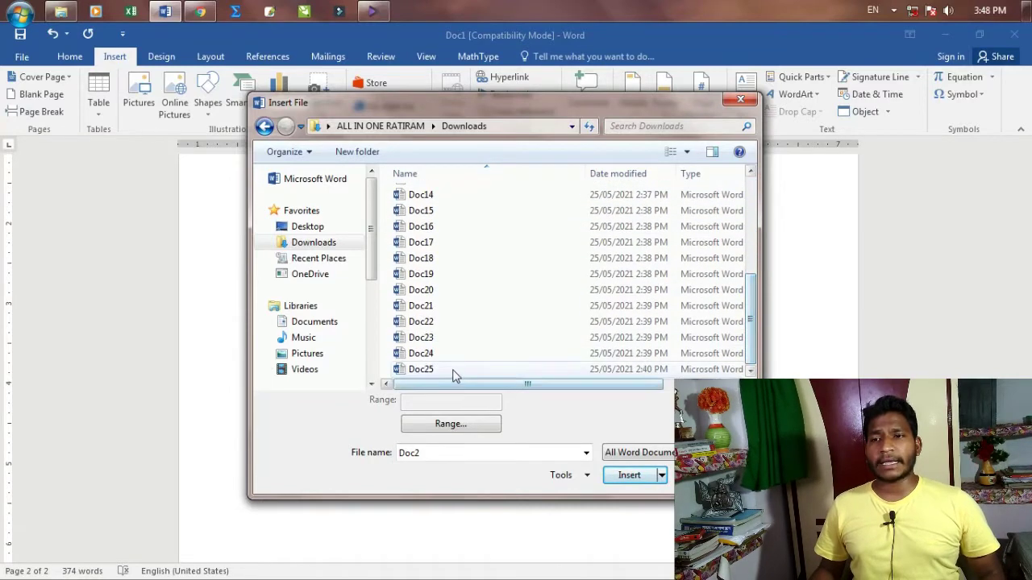
{"action": "left_click", "coordinate": [453, 371], "text": "shift"}
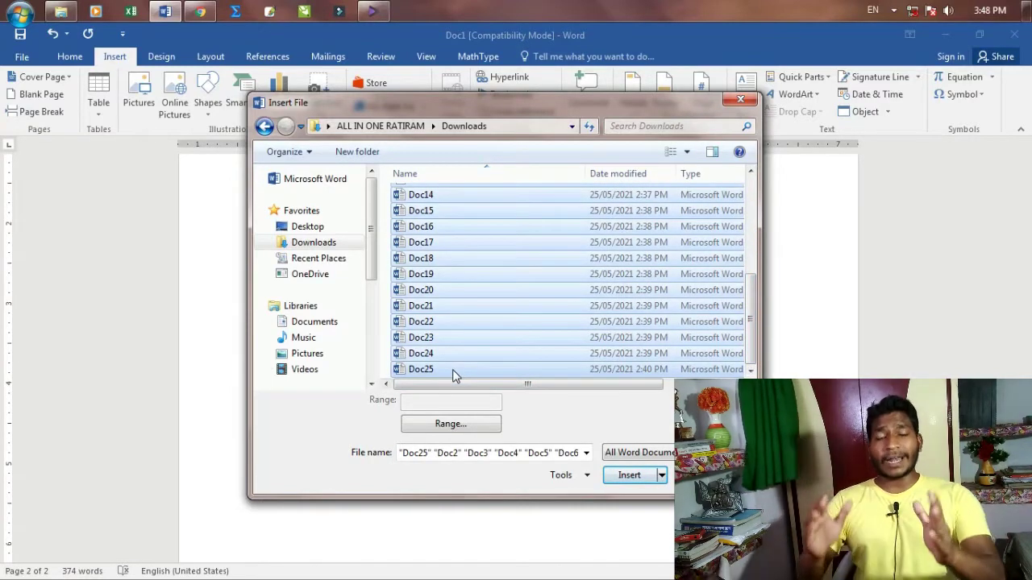
{"action": "key", "text": "Return"}
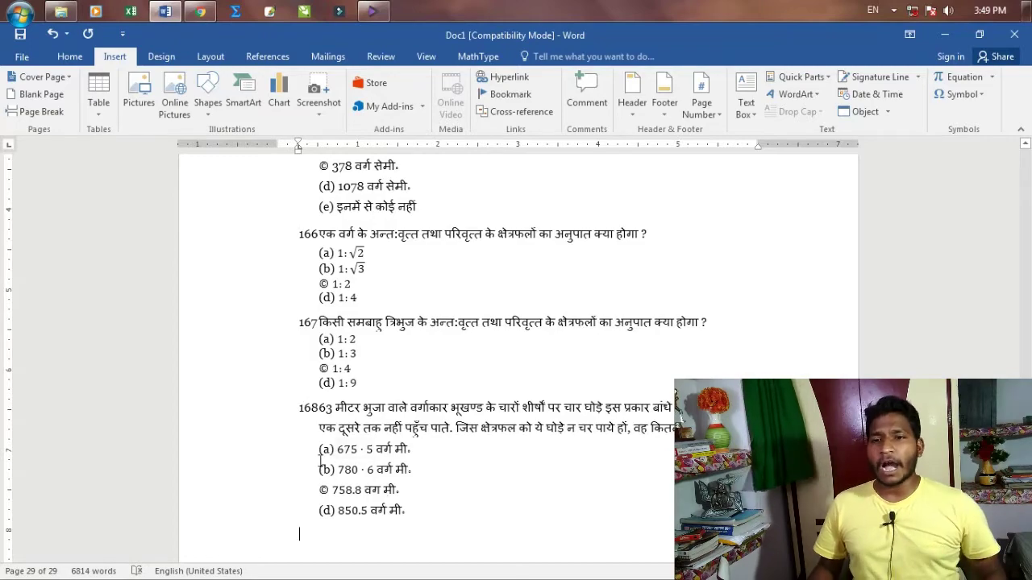
{"action": "scroll", "coordinate": [320, 460], "scroll_direction": "up", "scroll_amount": 5}
{"action": "scroll", "coordinate": [320, 460], "scroll_direction": "up", "scroll_amount": 1}
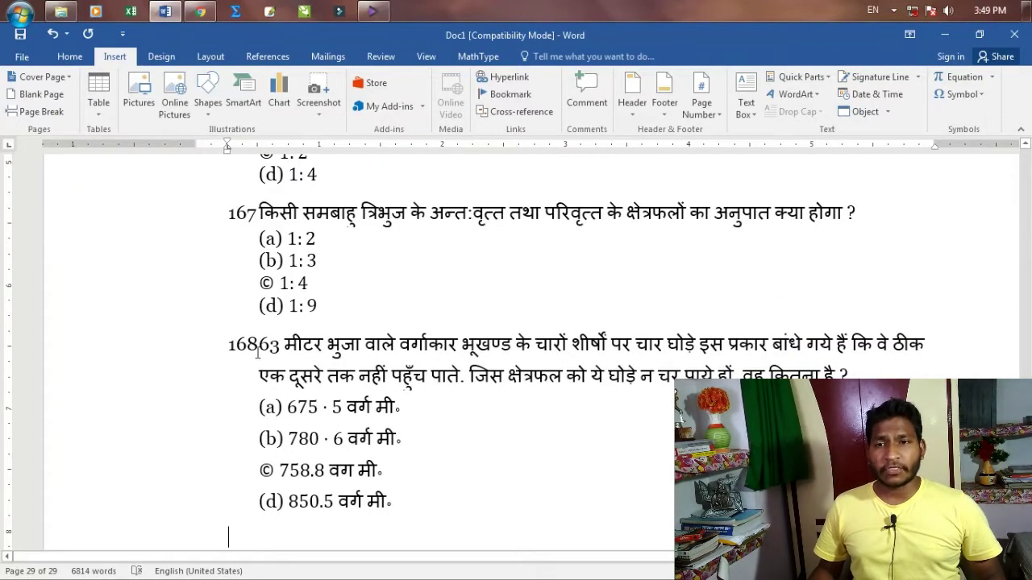
{"action": "scroll", "coordinate": [393, 484], "scroll_direction": "up", "scroll_amount": 3}
{"action": "scroll", "coordinate": [393, 484], "scroll_direction": "up", "scroll_amount": 3}
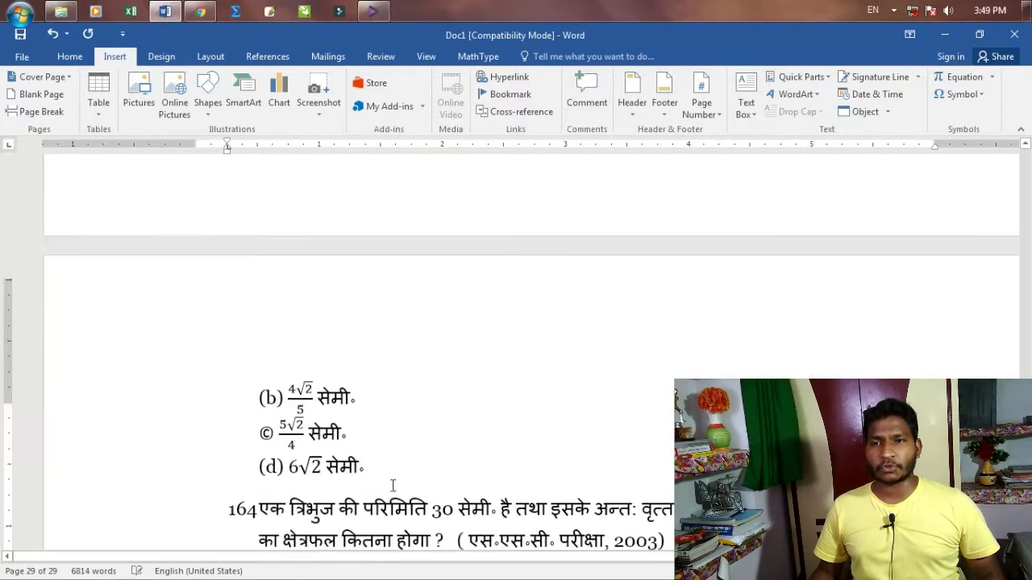
{"action": "scroll", "coordinate": [393, 484], "scroll_direction": "up", "scroll_amount": 3}
{"action": "scroll", "coordinate": [393, 485], "scroll_direction": "up", "scroll_amount": 3}
{"action": "scroll", "coordinate": [392, 484], "scroll_direction": "down", "scroll_amount": 3}
{"action": "scroll", "coordinate": [387, 484], "scroll_direction": "down", "scroll_amount": 3}
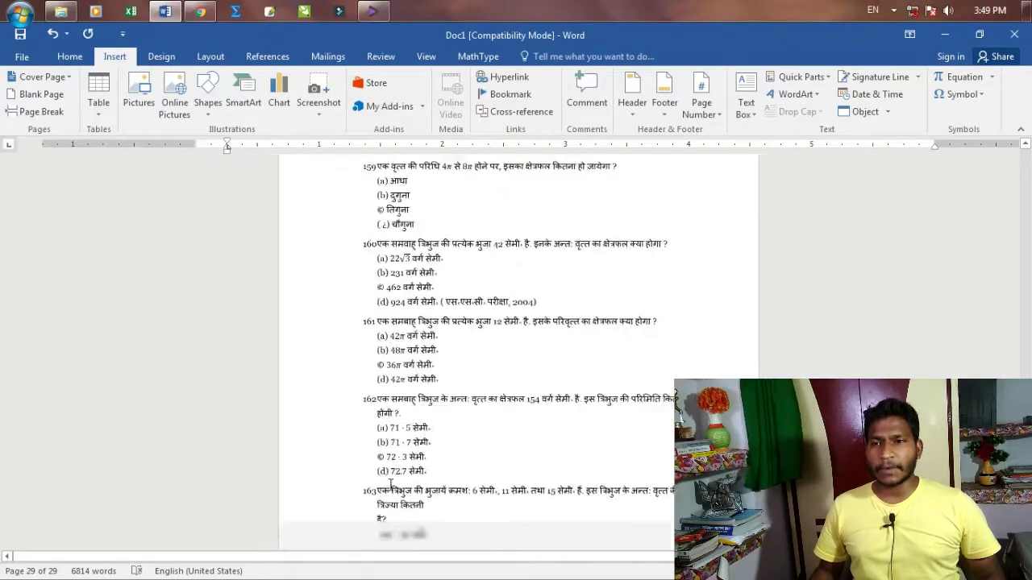
{"action": "scroll", "coordinate": [381, 484], "scroll_direction": "down", "scroll_amount": 5}
{"action": "scroll", "coordinate": [431, 472], "scroll_direction": "down", "scroll_amount": 3}
{"action": "scroll", "coordinate": [433, 472], "scroll_direction": "down", "scroll_amount": 2}
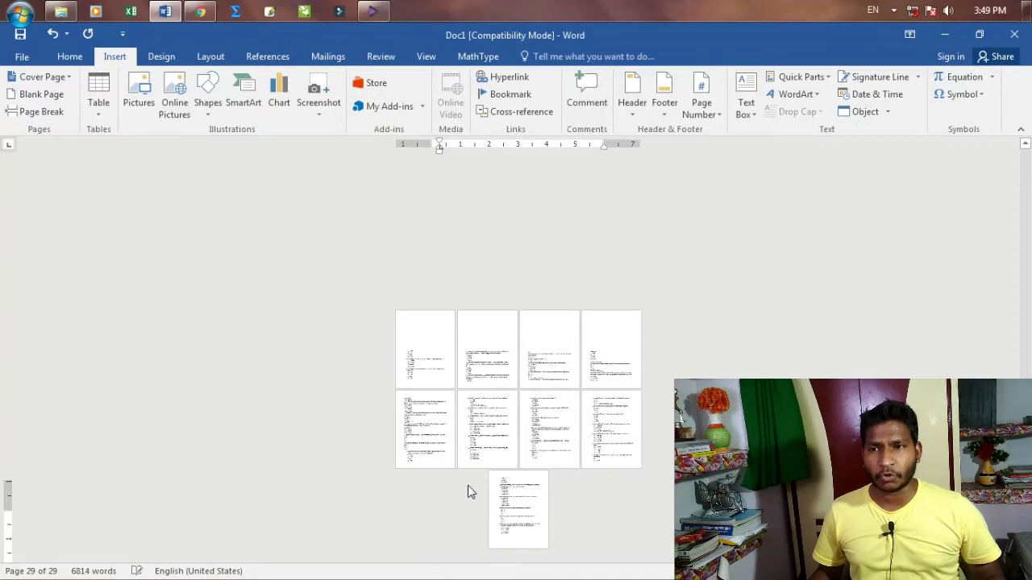
{"action": "scroll", "coordinate": [482, 492], "scroll_direction": "up", "scroll_amount": 1}
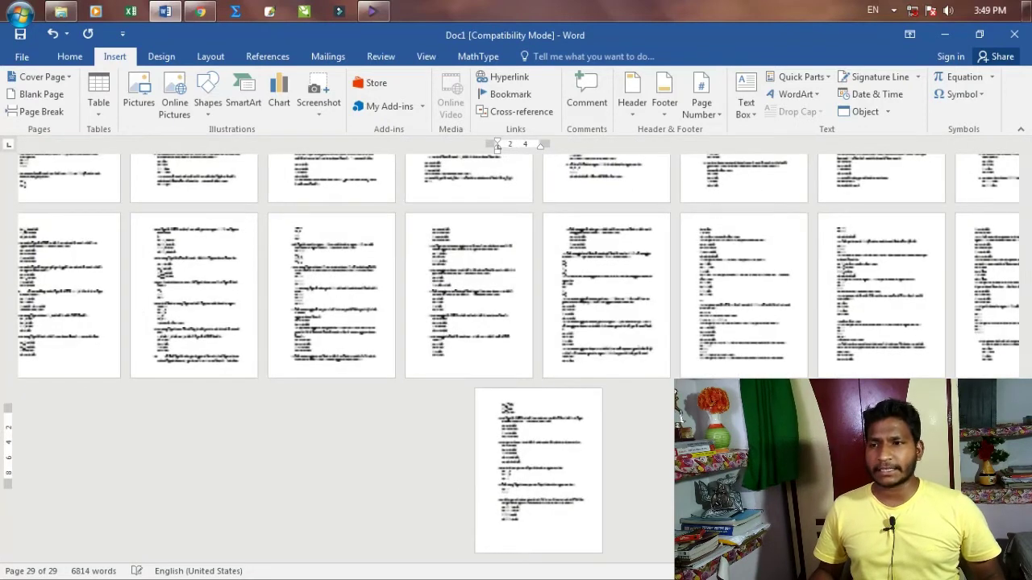
{"action": "scroll", "coordinate": [481, 493], "scroll_direction": "down", "scroll_amount": 2}
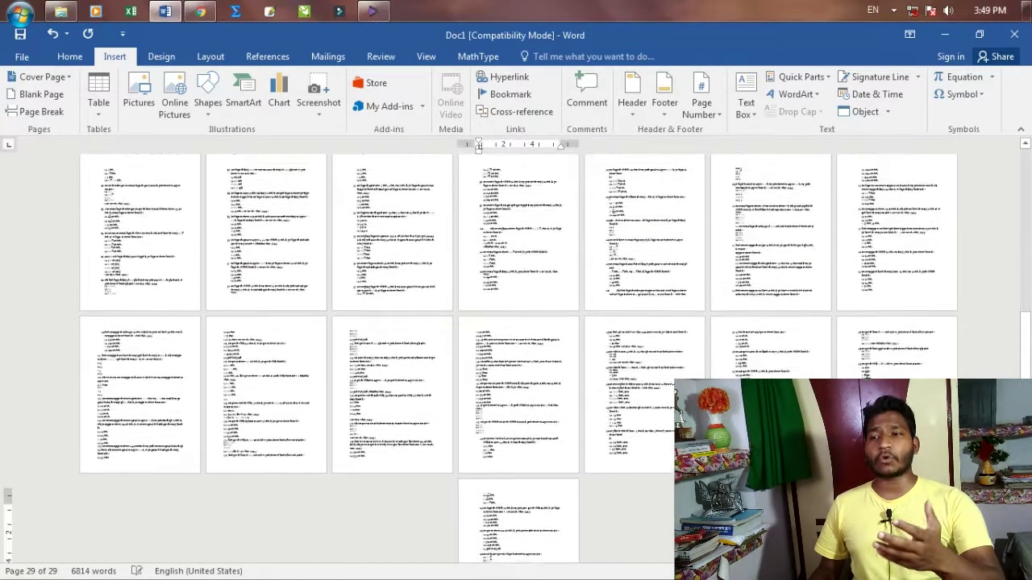
{"action": "scroll", "coordinate": [516, 360], "scroll_direction": "up", "scroll_amount": 1}
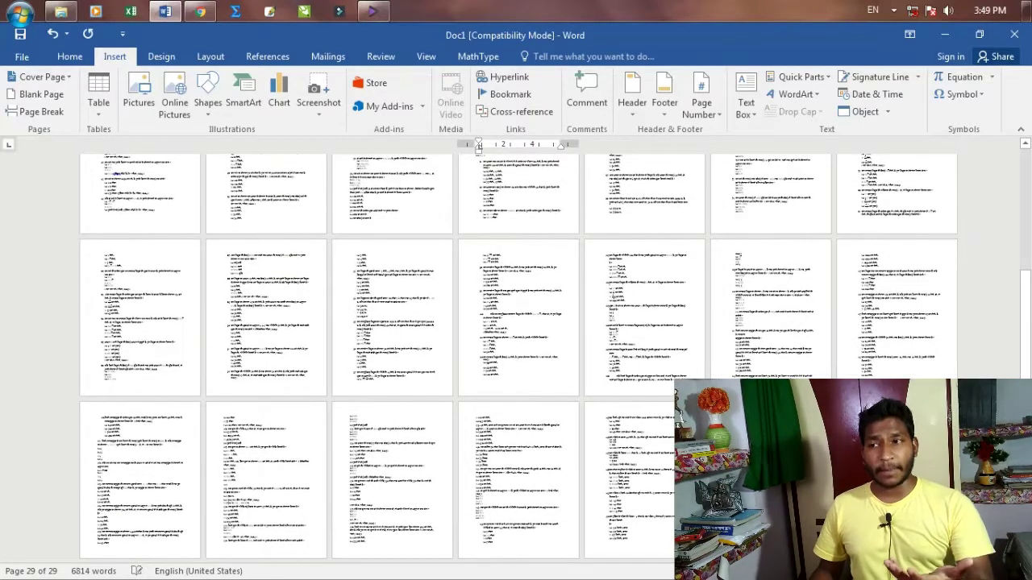
{"action": "scroll", "coordinate": [516, 360], "scroll_direction": "up", "scroll_amount": 2}
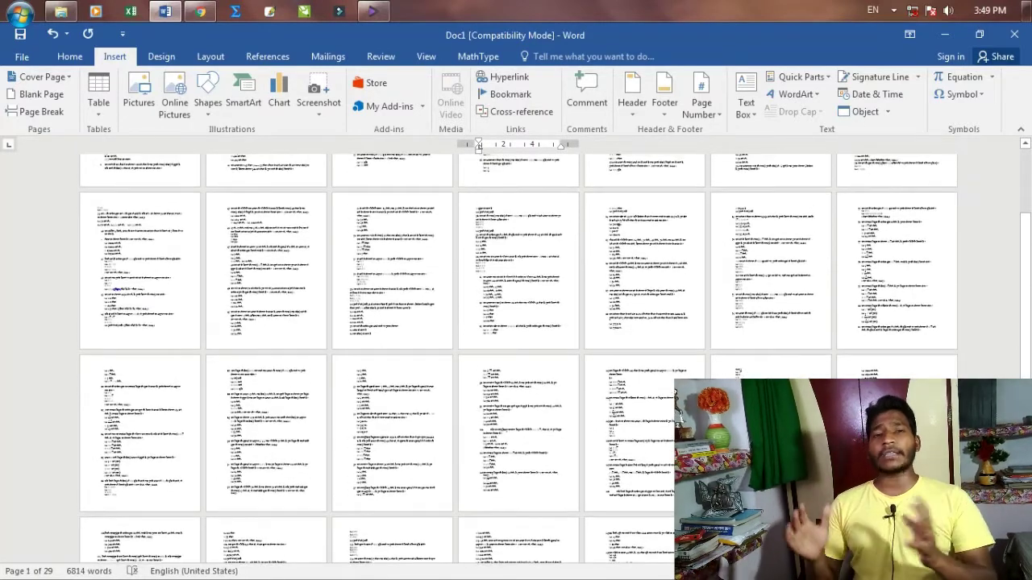